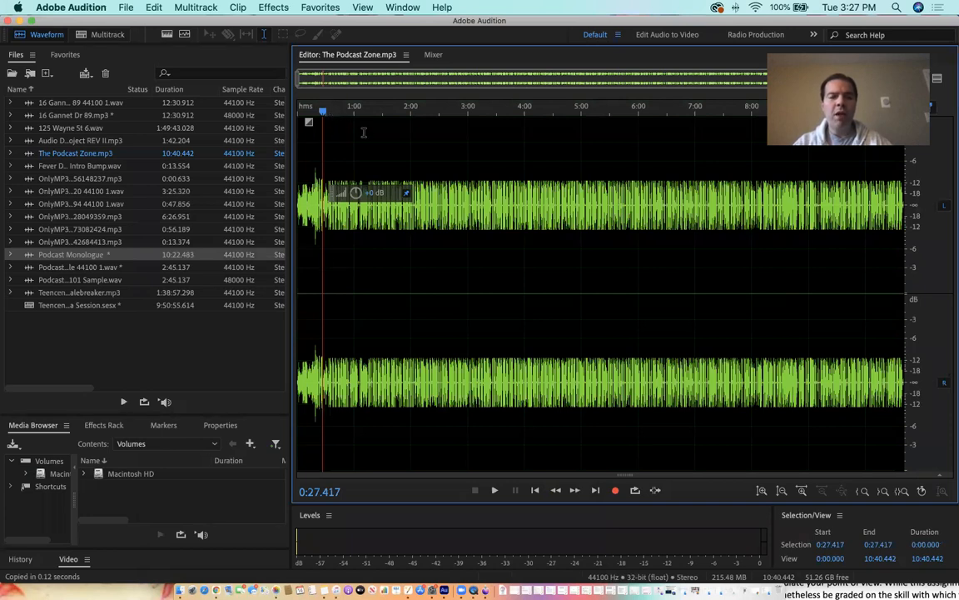
- Play the opening of The Podcast Zone.mp3 from the start for a couple of seconds
left_click(293, 111)
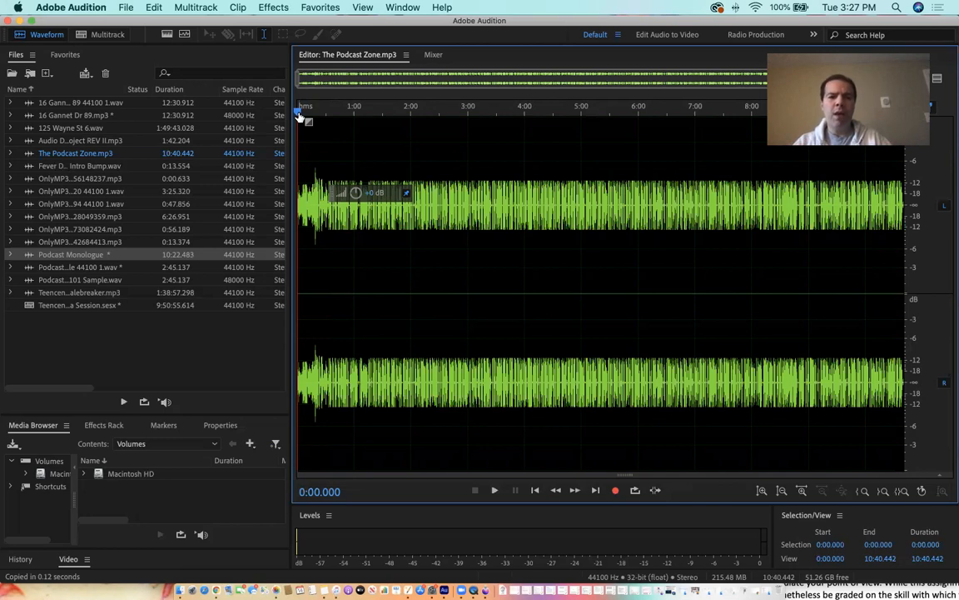
key("space")
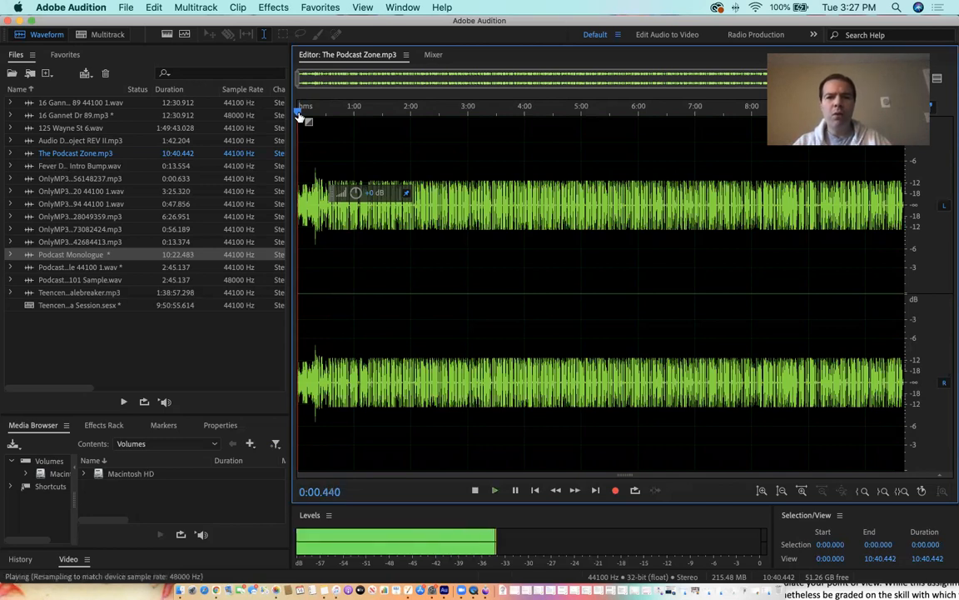
key("space")
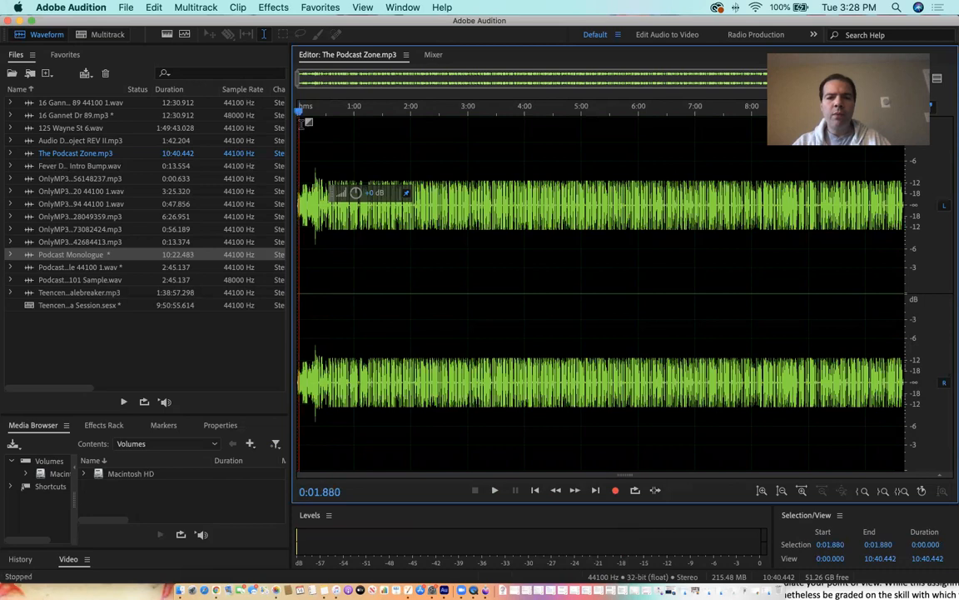
- Examine the podcast waveform closely around 1:44 for pauses between spoken phrases
scroll(396, 210, "up", 10)
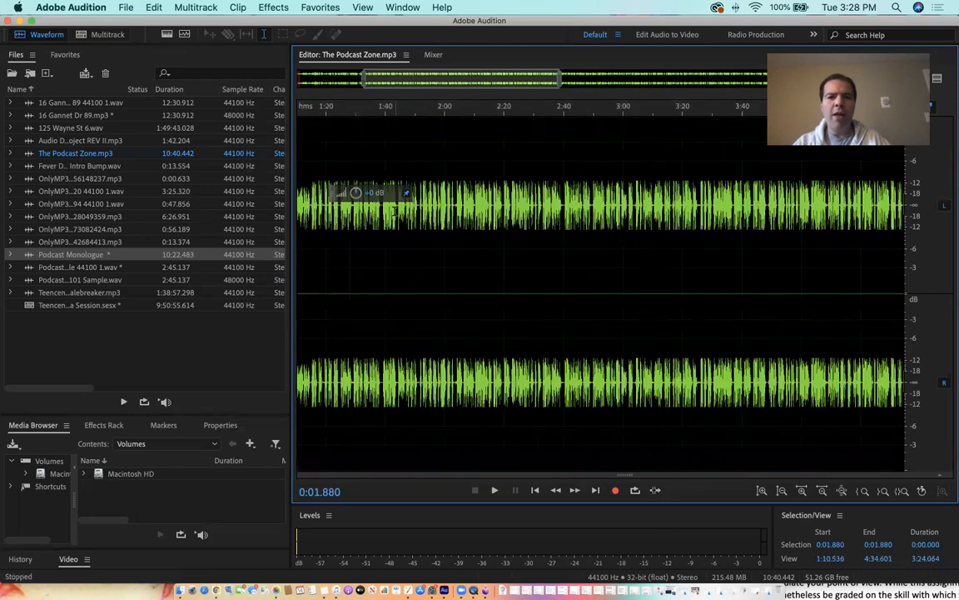
scroll(386, 211, "up", 3)
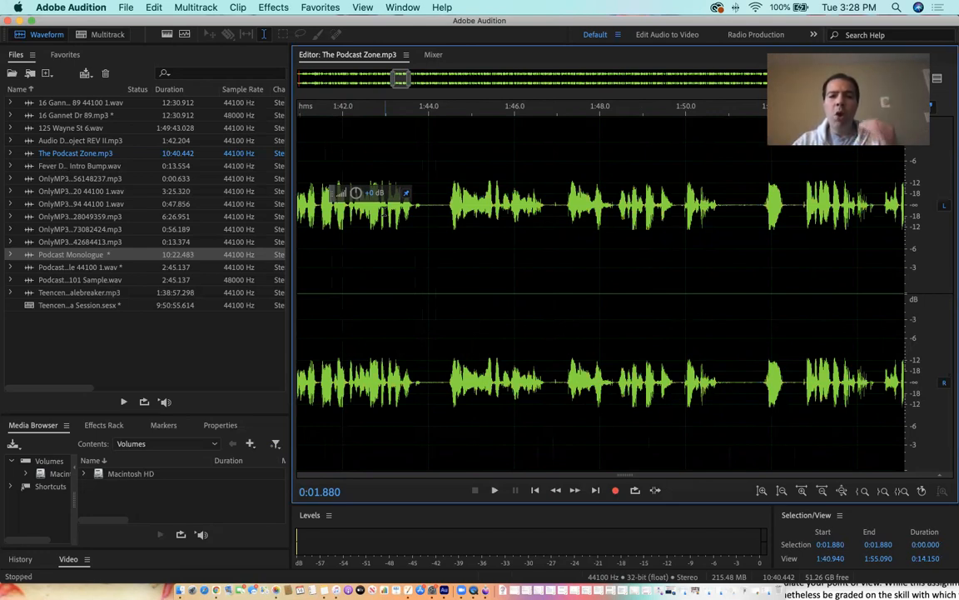
scroll(398, 213, "up", 3)
scroll(398, 213, "down", 1)
scroll(398, 214, "up", 2)
scroll(384, 193, "up", 2)
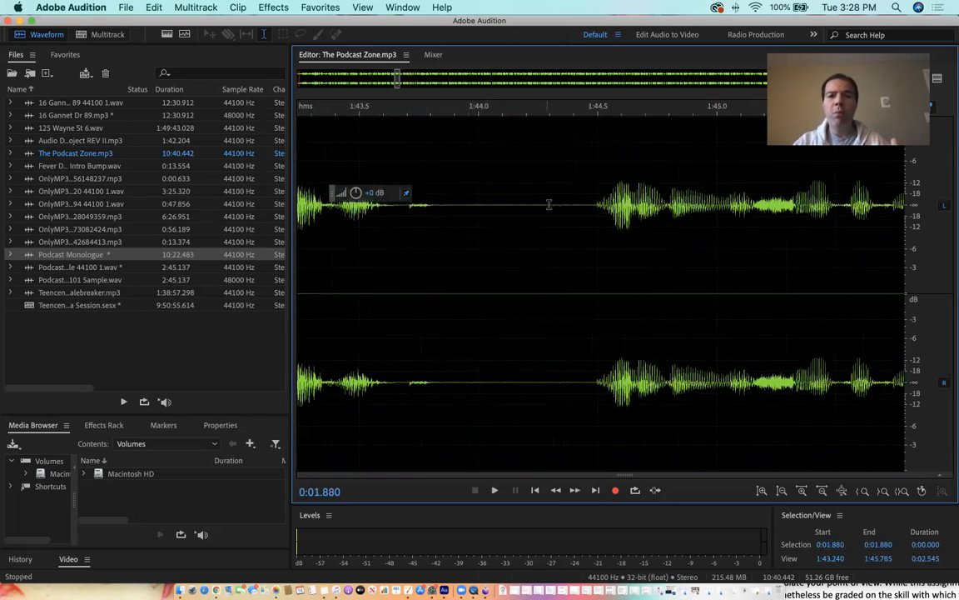
scroll(540, 213, "down", 4)
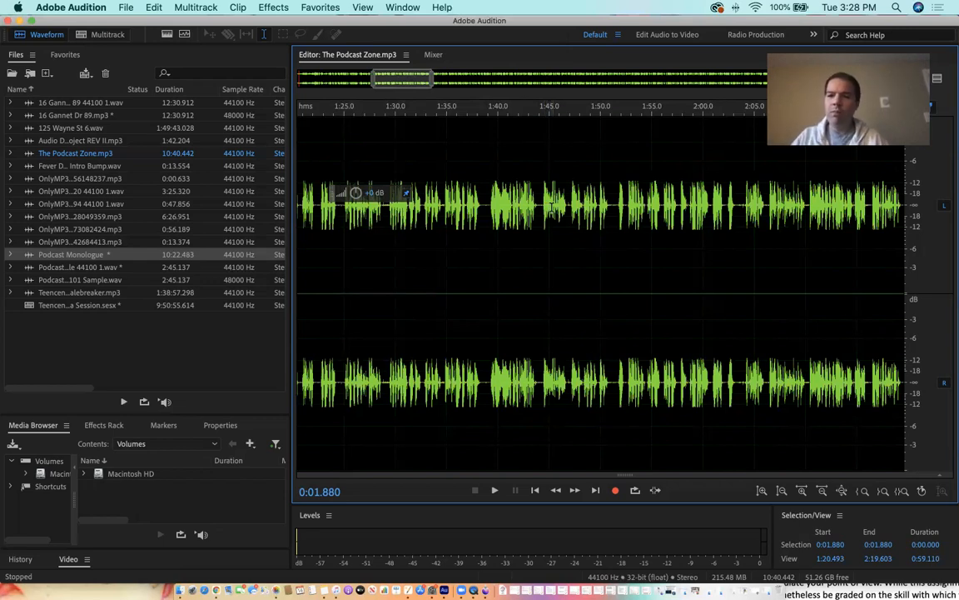
- Play the podcast narration briefly from about 1:40.5
left_click(503, 202)
key("space")
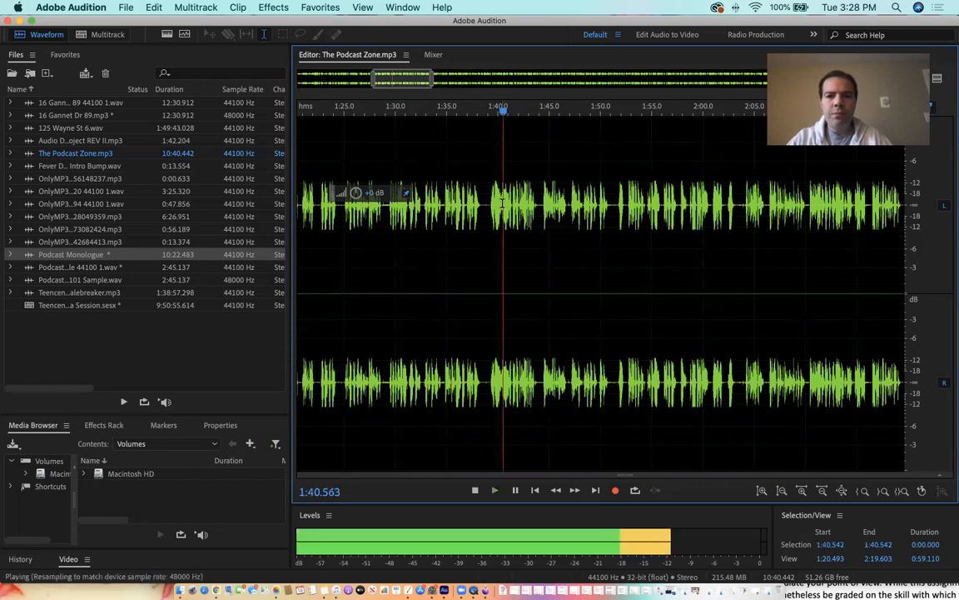
key("space")
- Play the narration from about 1:29.5 to locate the separate phrase just after 1:31
scroll(415, 218, "down", 1)
scroll(415, 216, "up", 2)
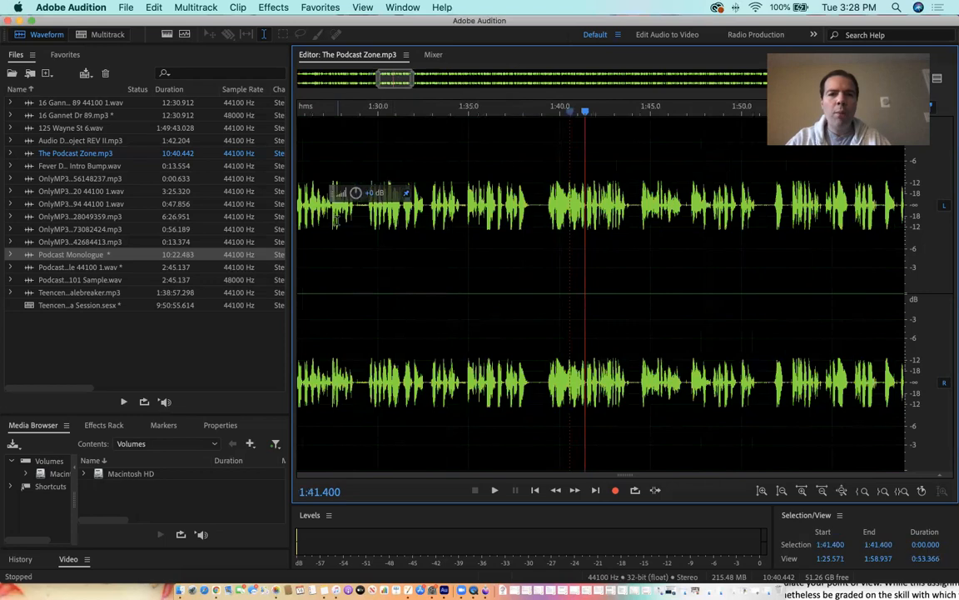
scroll(371, 217, "up", 4)
left_click(363, 216)
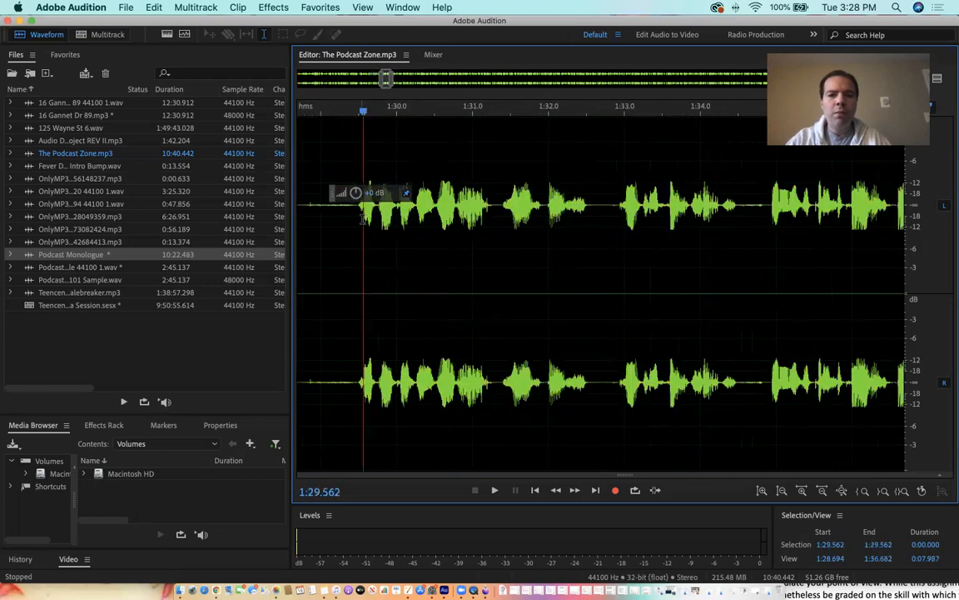
left_click(356, 220)
key("space")
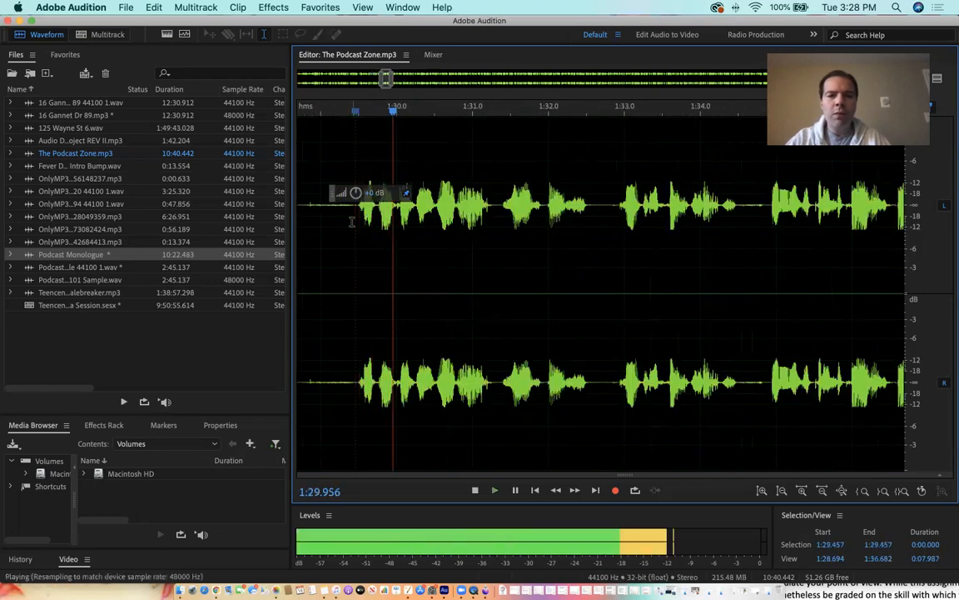
key("space")
key("space")
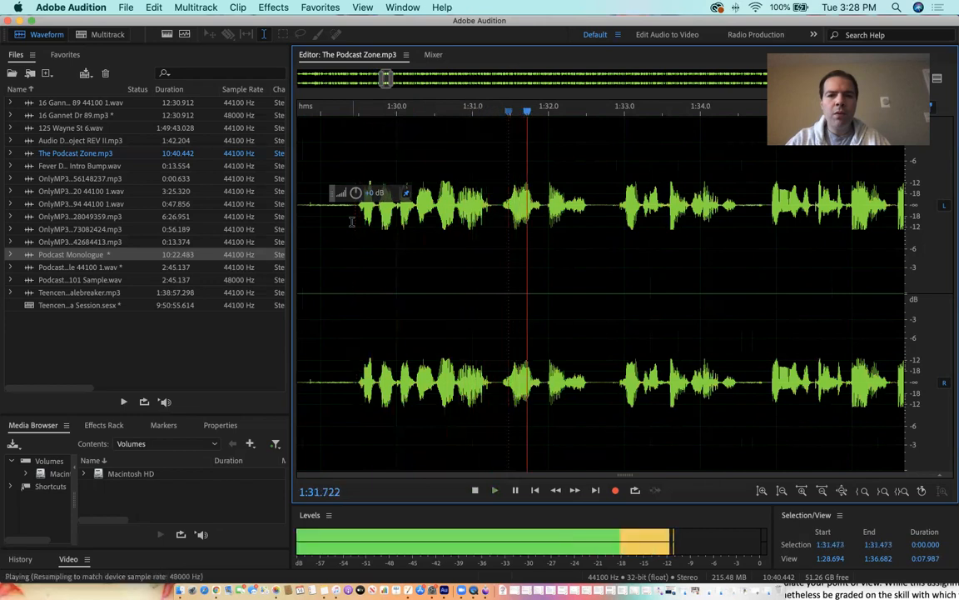
key("space")
- Try cutting the phrase between about 1:31.4 and 1:32.5 from the narration, and undo the cut
left_click_drag(588, 197, 502, 204)
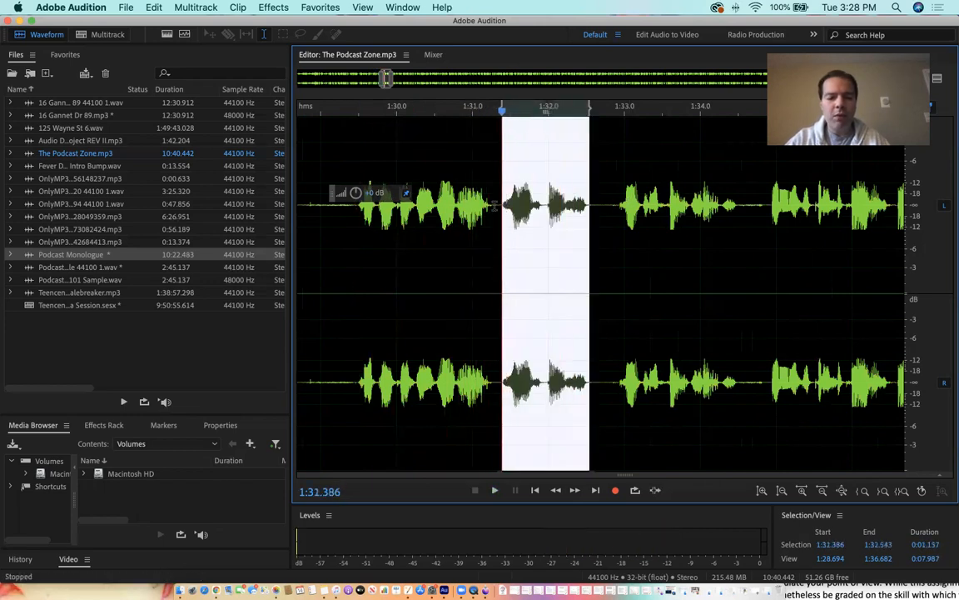
key("Delete")
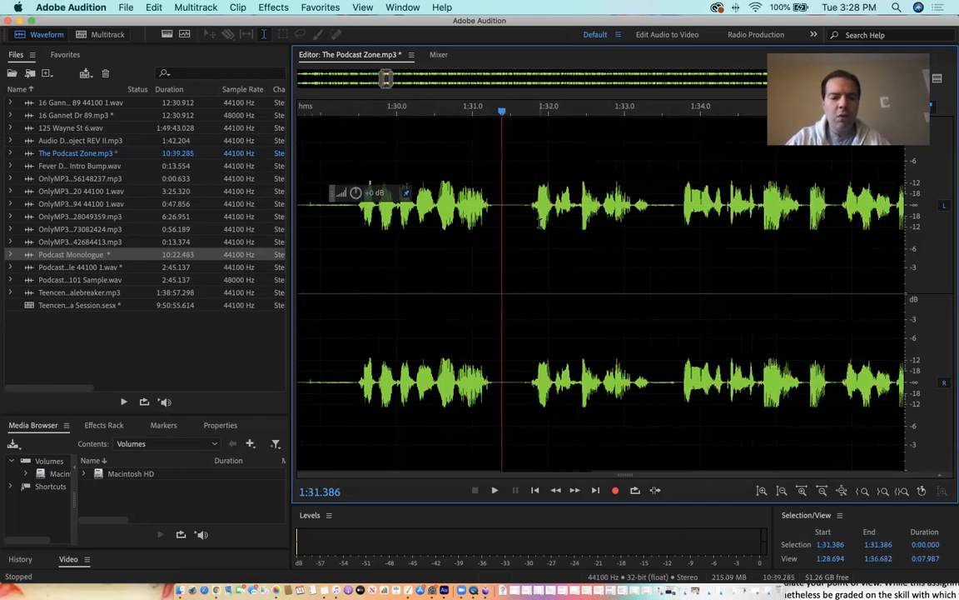
key("super+z")
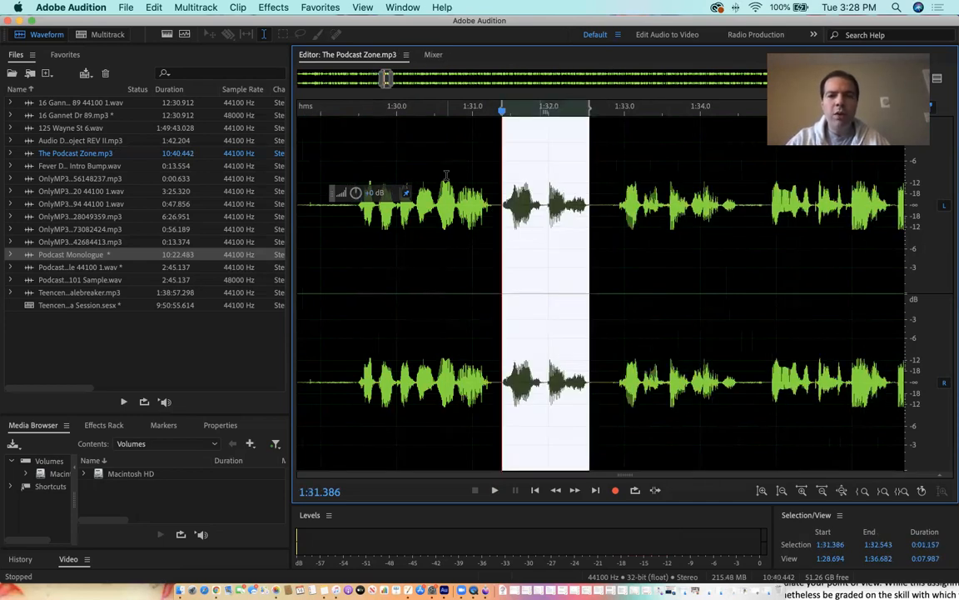
scroll(441, 205, "down", 3)
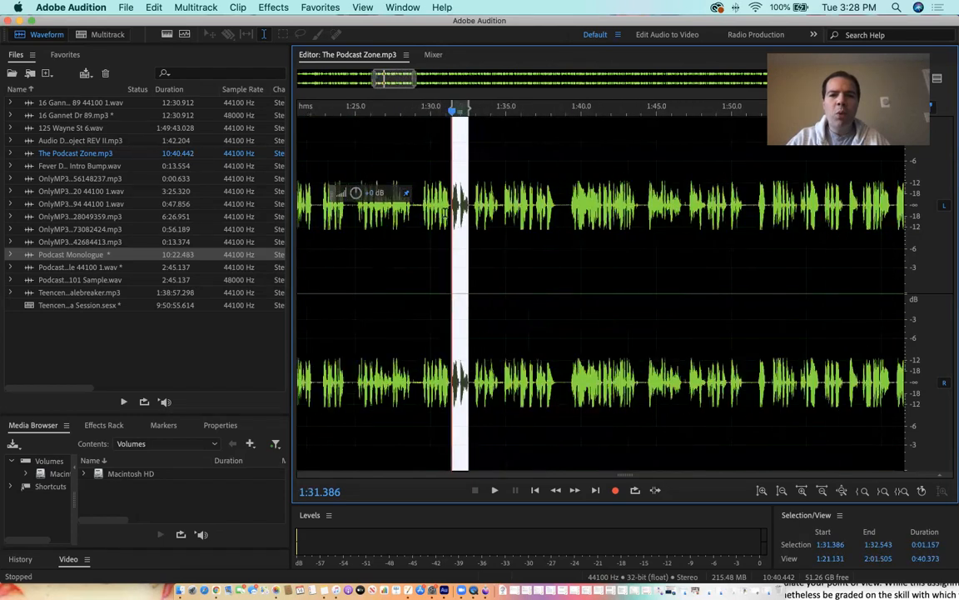
scroll(445, 210, "down", 2)
scroll(448, 214, "down", 1)
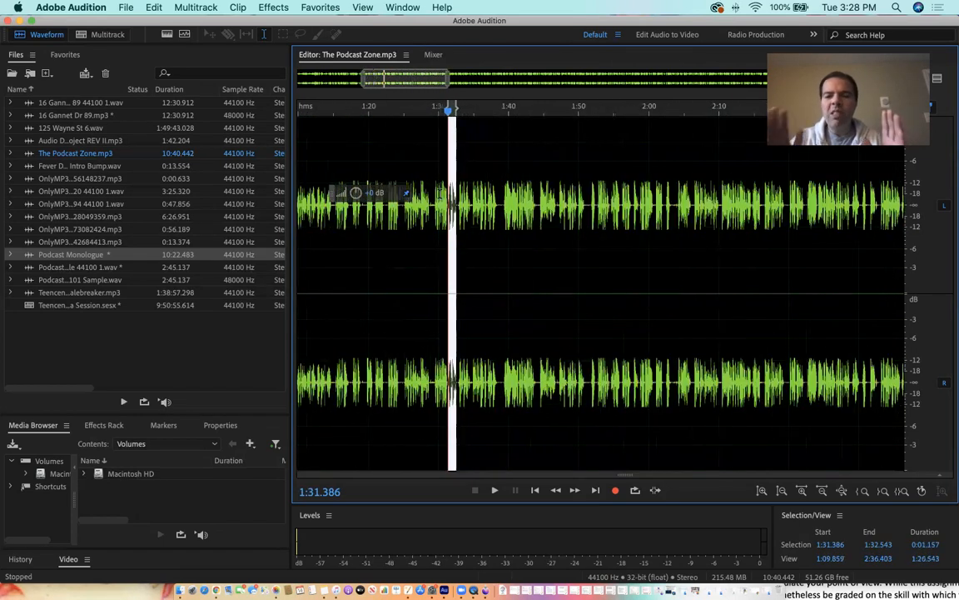
- Open the Maroon 5 This Love WAV file in the waveform editor and play its opening
double_click(184, 193)
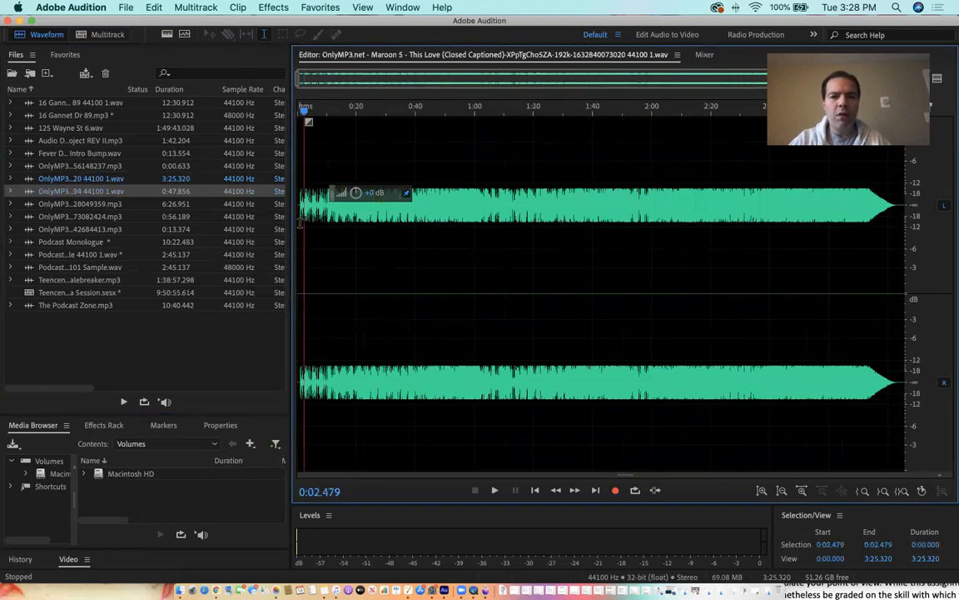
key("space")
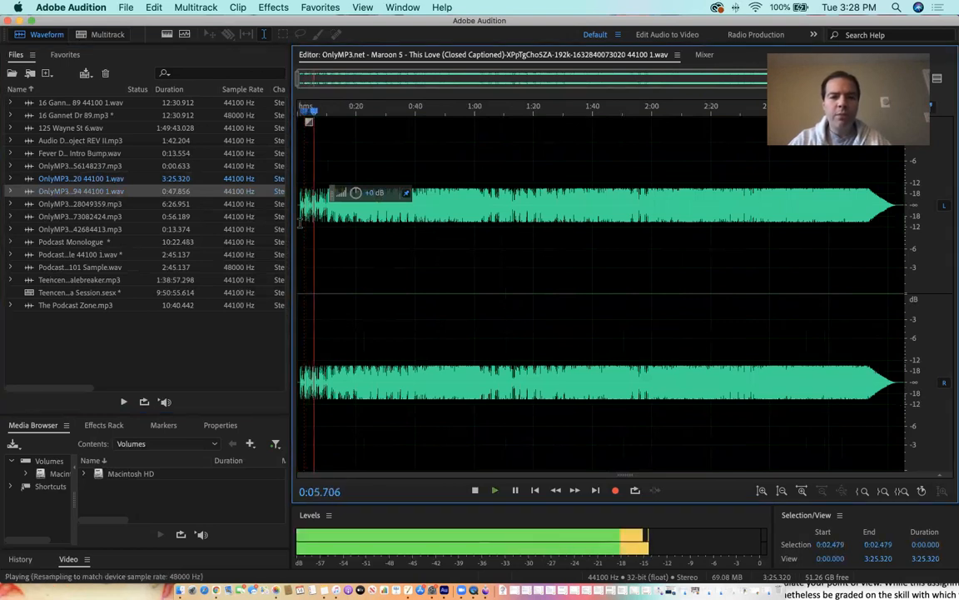
key("space")
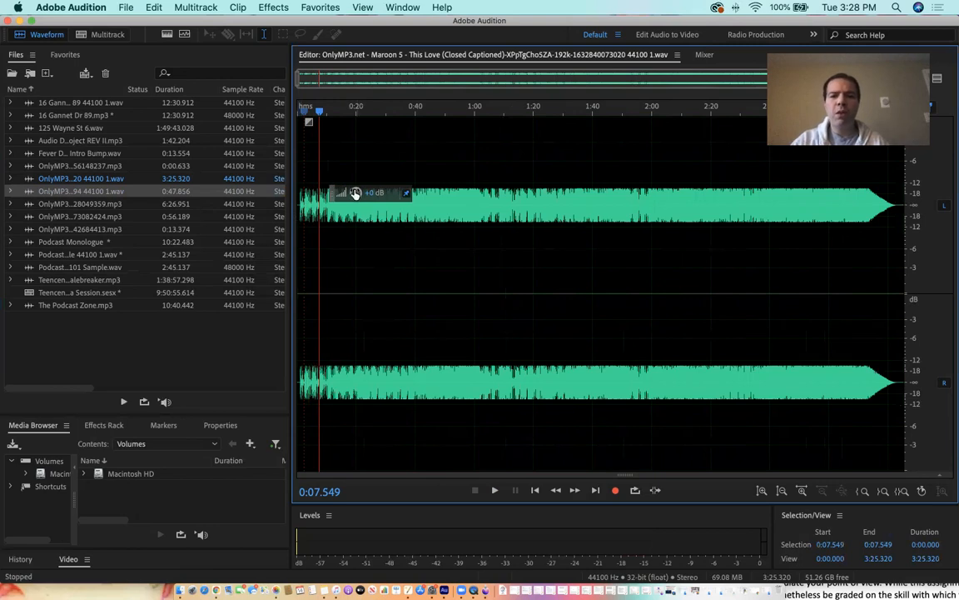
- Lower the volume of the whole This Love track slightly and play it from about 0:24.6 to check its level
mouse_move(355, 193)
left_mouse_down()
mouse_move(379, 190)
mouse_move(318, 175)
mouse_move(367, 188)
mouse_move(343, 193)
left_mouse_up()
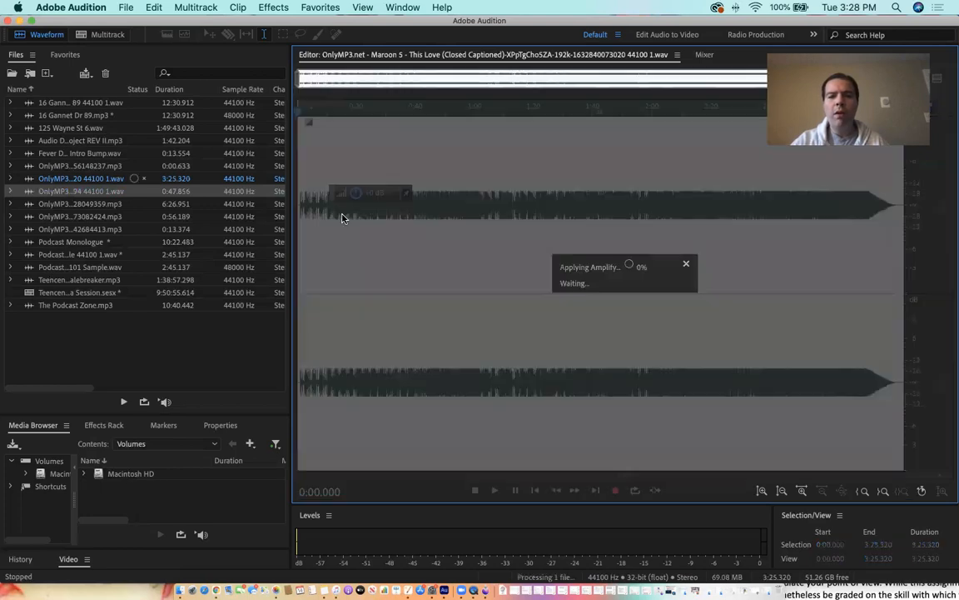
left_click(369, 306)
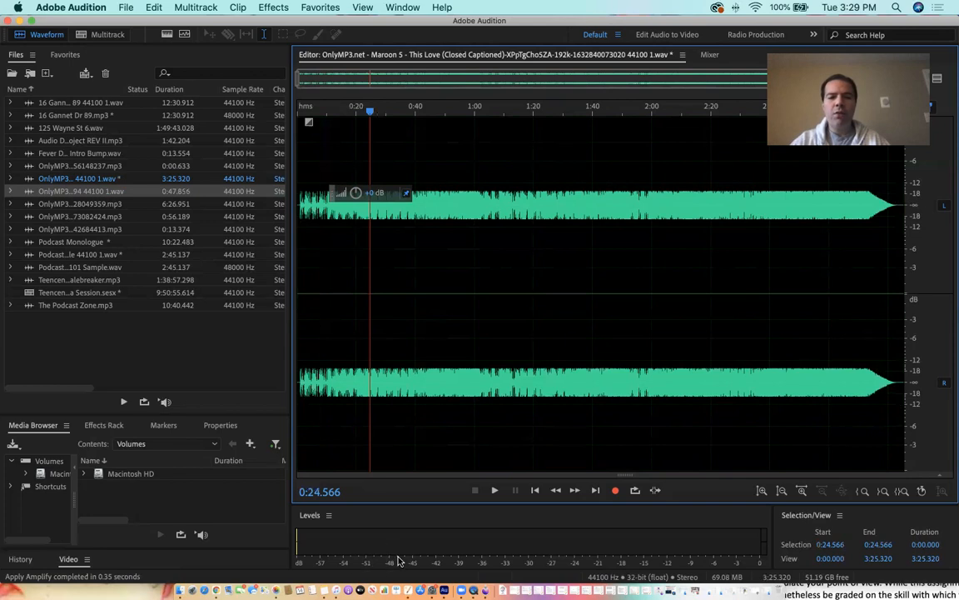
key("space")
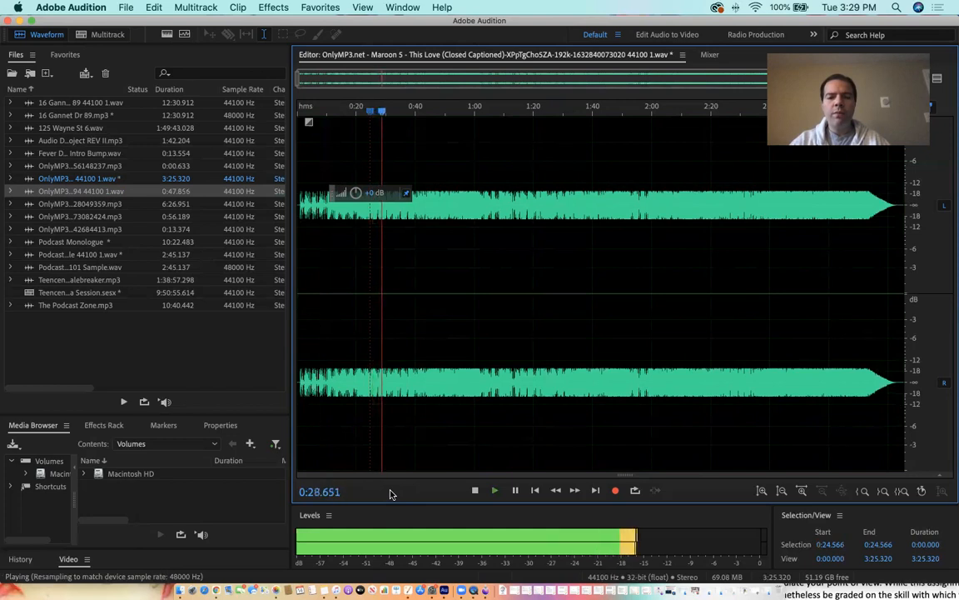
key("space")
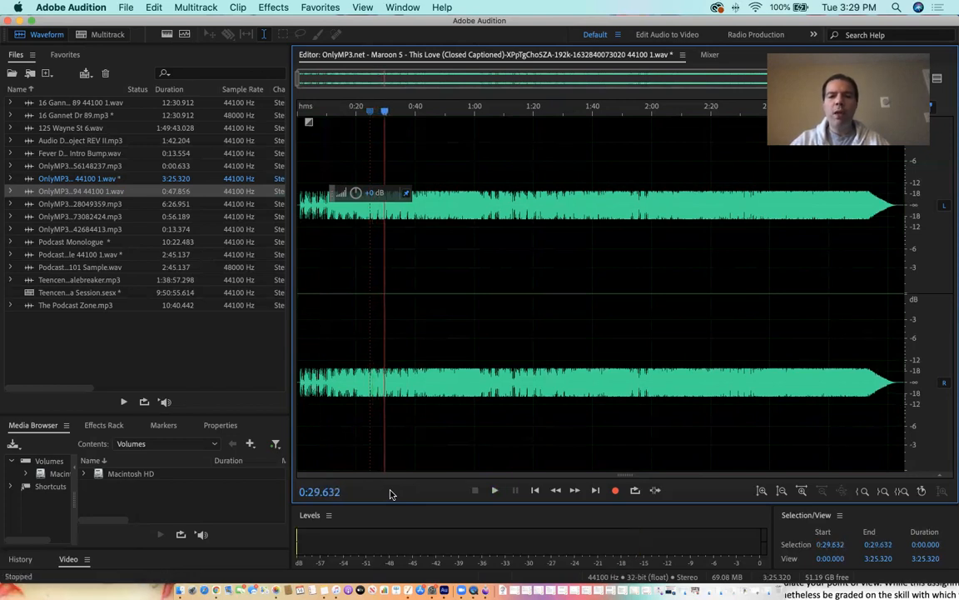
key("space")
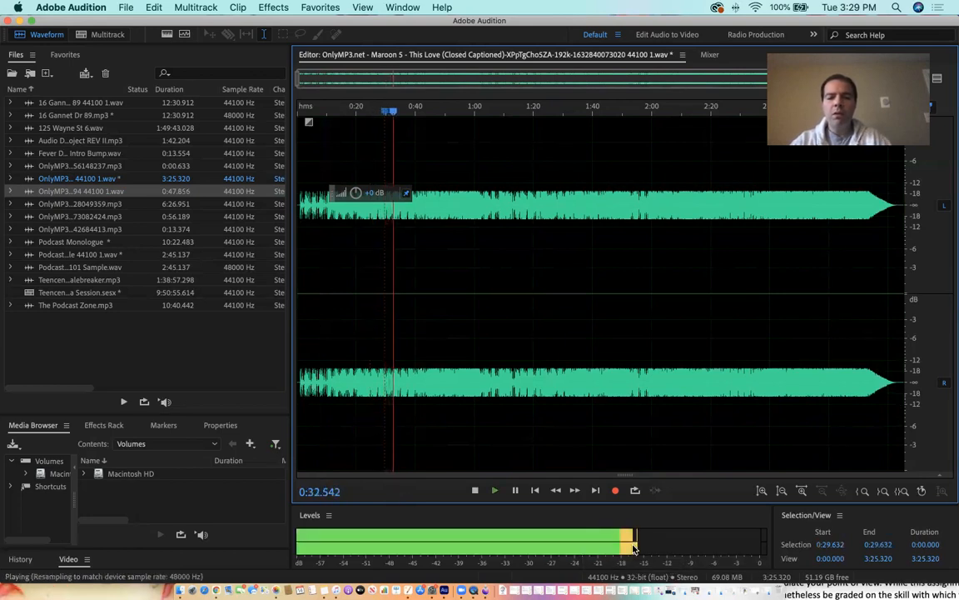
key("space")
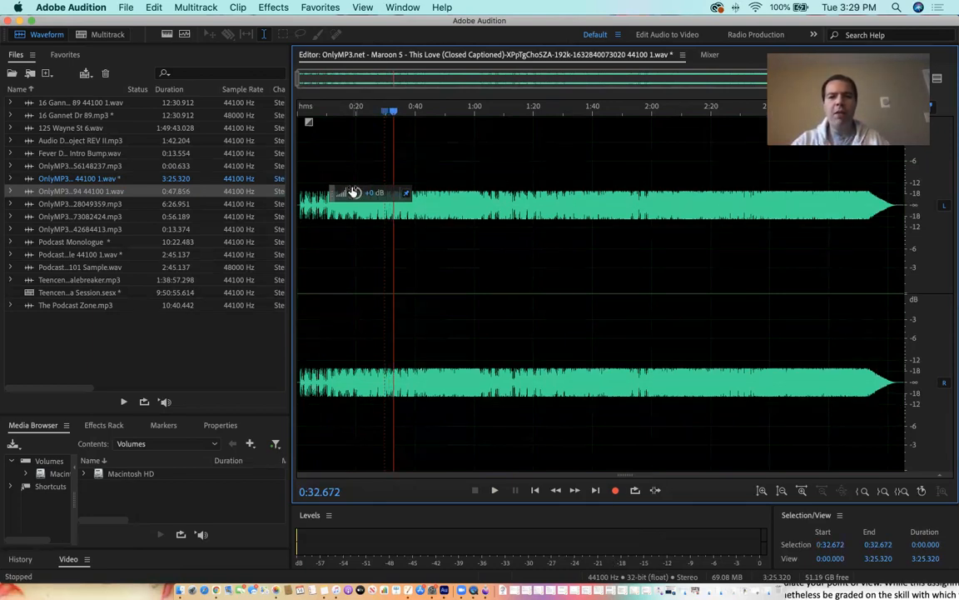
- Amplify the whole This Love track to nearly full scale and play it from about 0:51
left_click_drag(354, 192, 447, 217)
left_click(447, 218)
key("space")
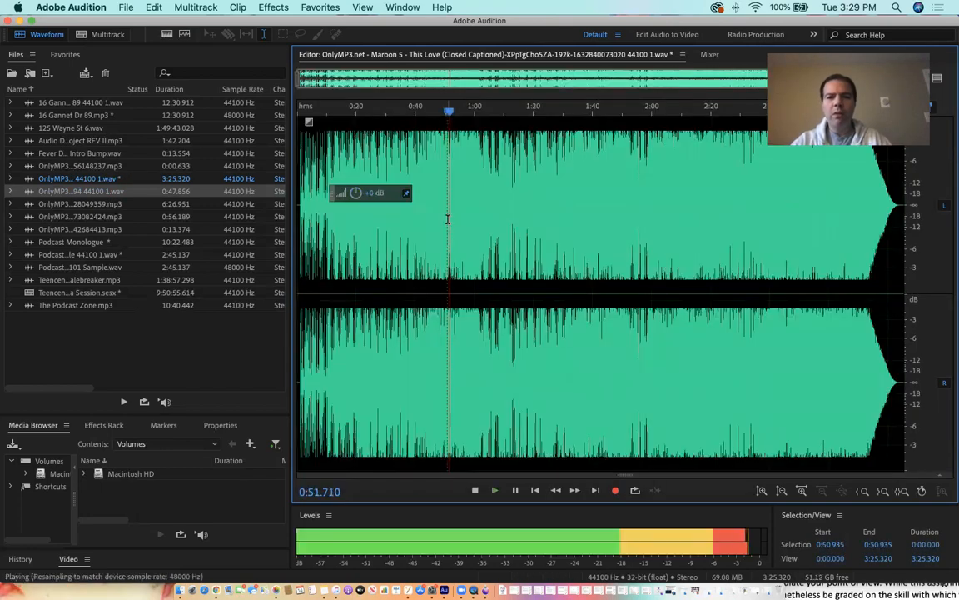
key("space")
- Select the entire This Love track and lower its volume until the peaks sit at about -12 dB
key("super+a")
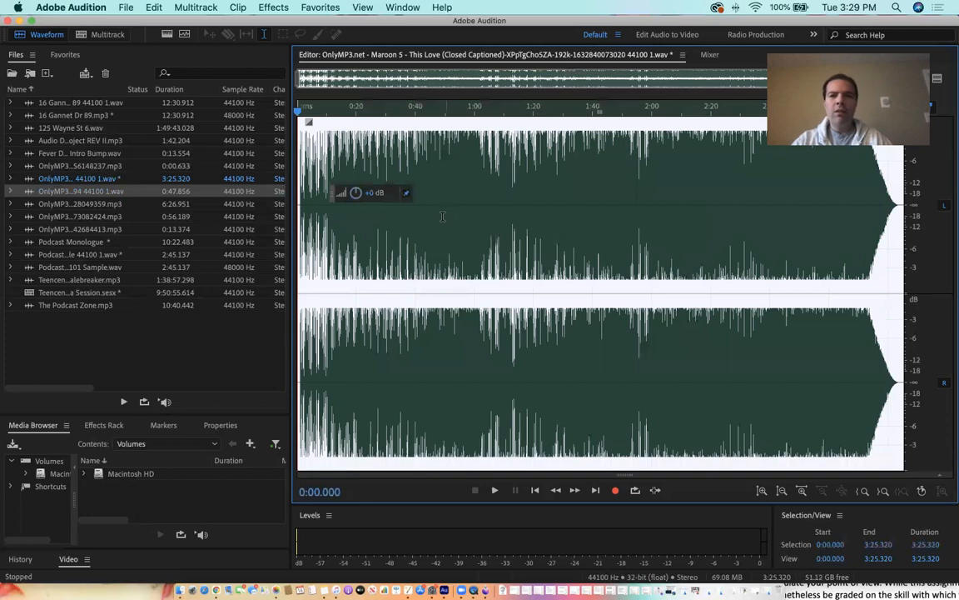
left_click_drag(357, 193, 323, 199)
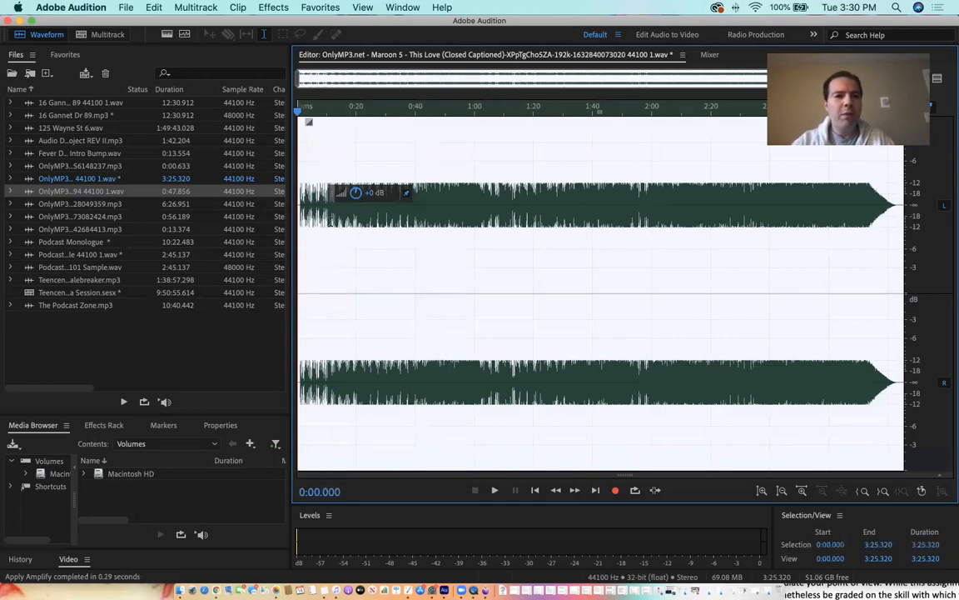
- Return to the Teencenter Session Iguana multitrack session and play its first few seconds from 0:00
left_click(106, 38)
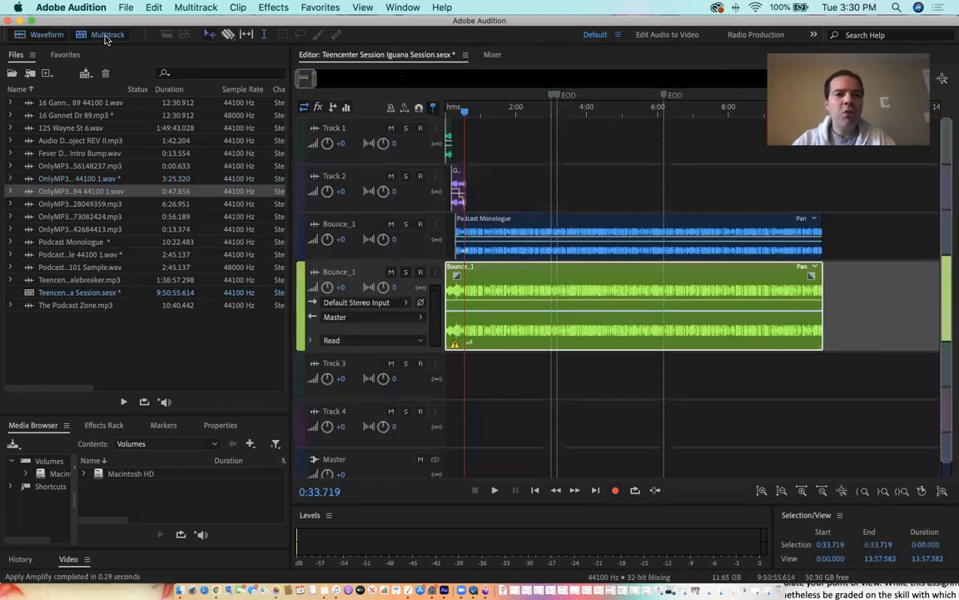
left_click(48, 37)
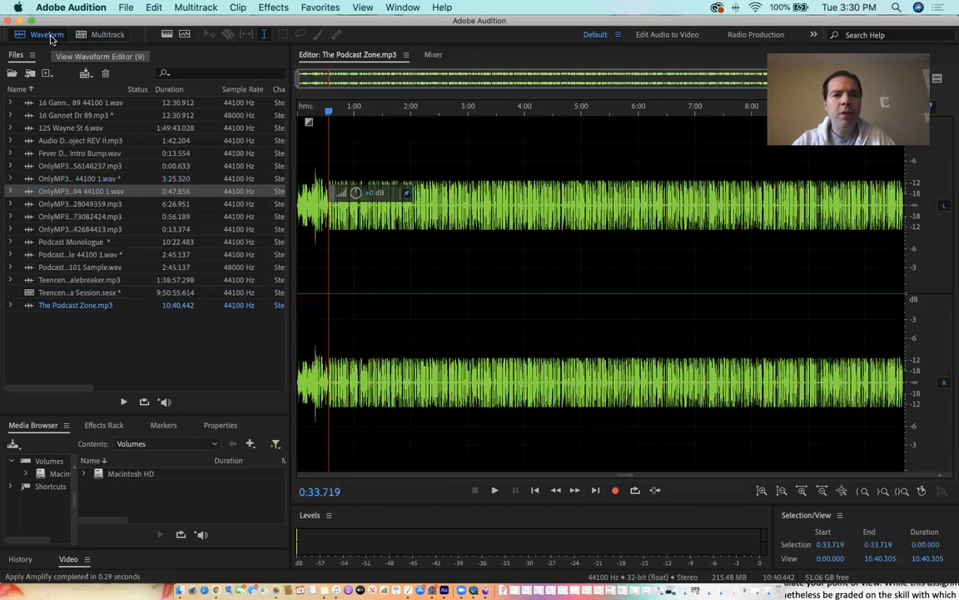
left_click(106, 34)
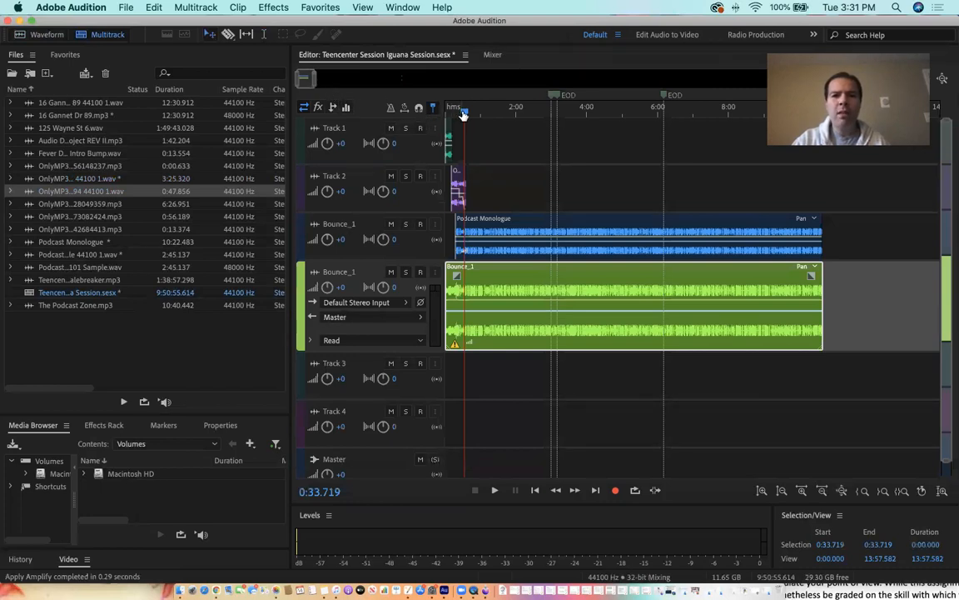
left_click(458, 111)
left_click_drag(457, 116, 443, 115)
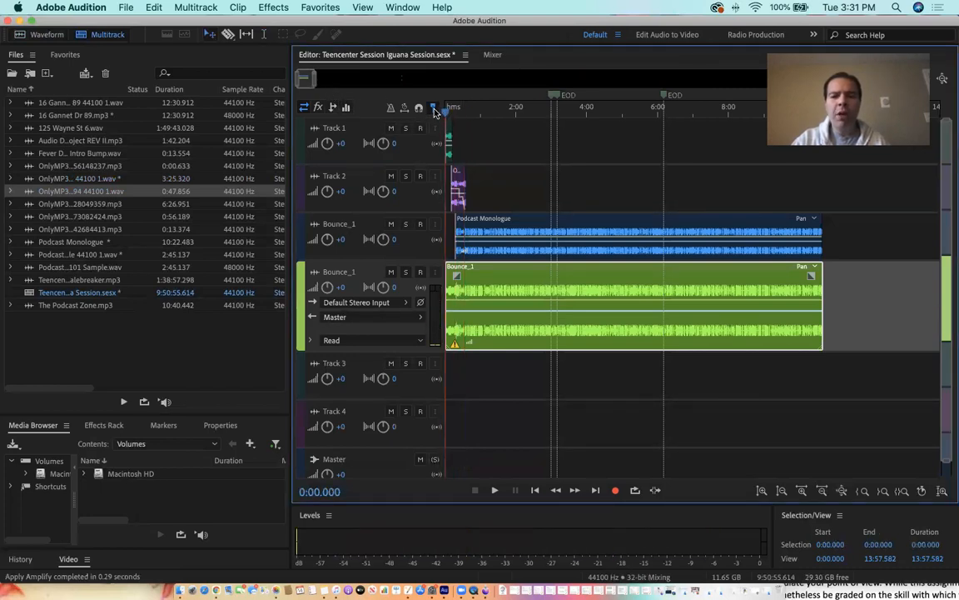
key("space")
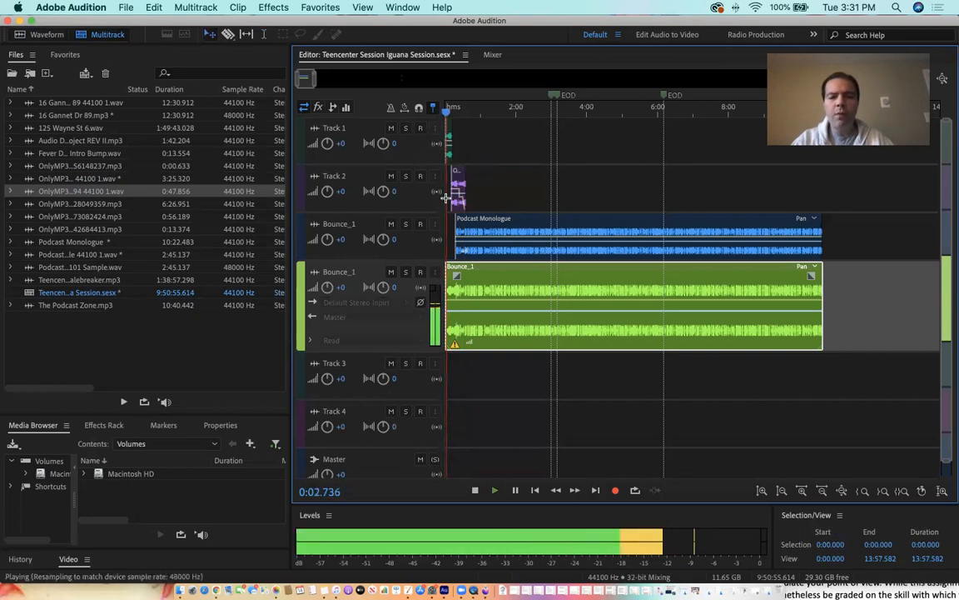
key("space")
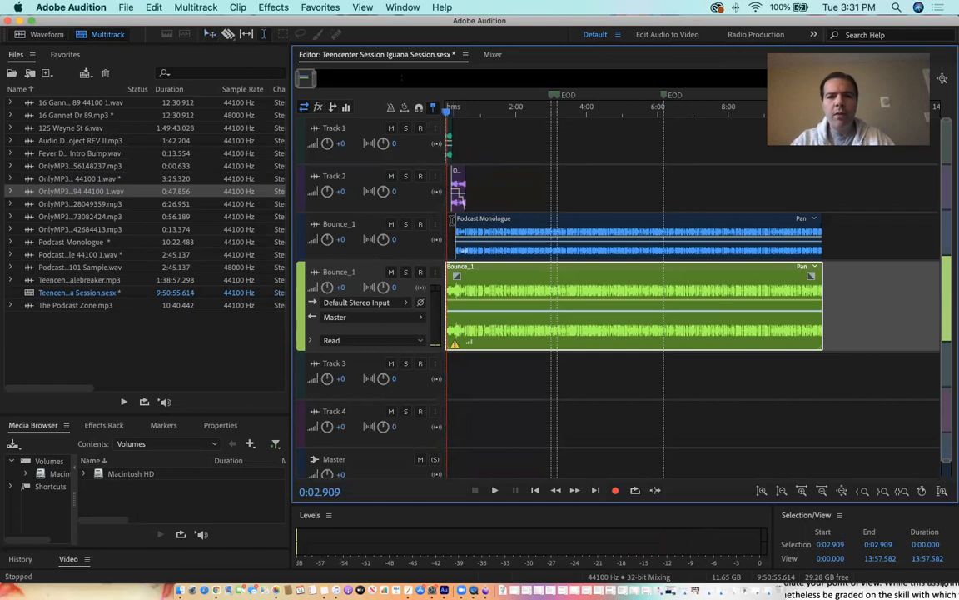
- Place the playhead at about 0:12.4 and delete the Bounce_1 mixdown clip below the Podcast Monologue
left_click(451, 220)
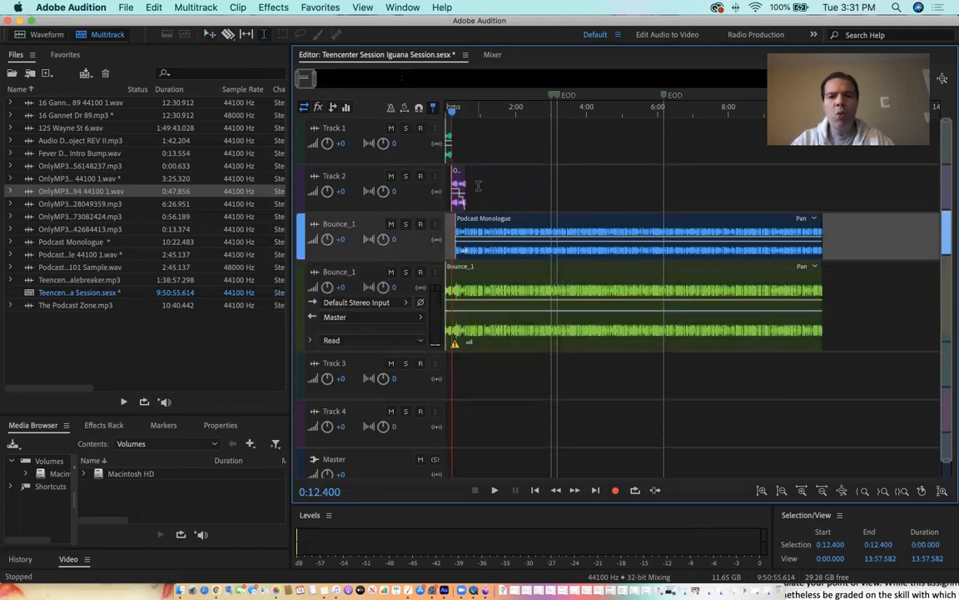
left_click(456, 276)
key("Delete")
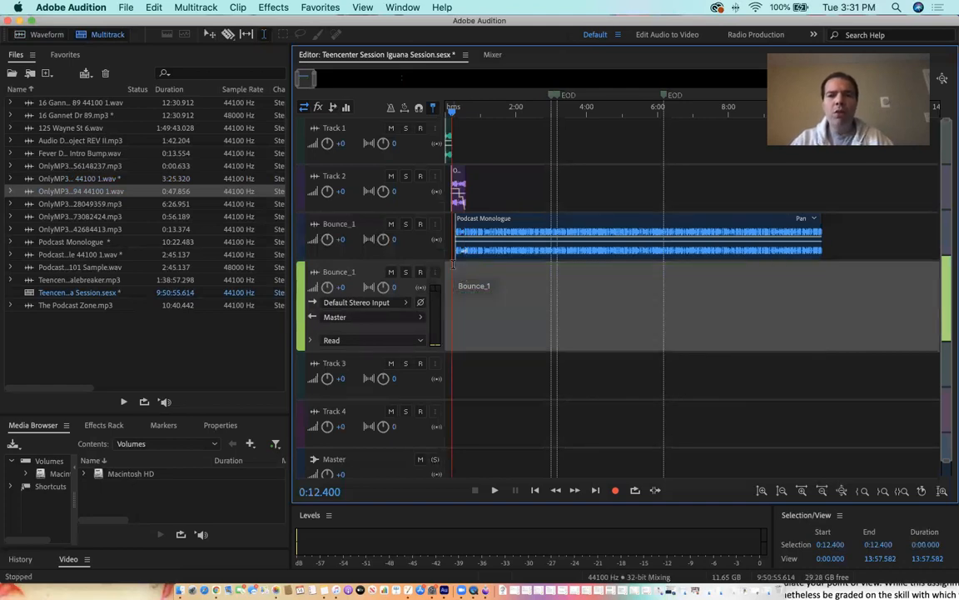
- Play the session from 0:12.4 and again from 0:18.5 to check the music under the start of the Podcast Monologue
key("space")
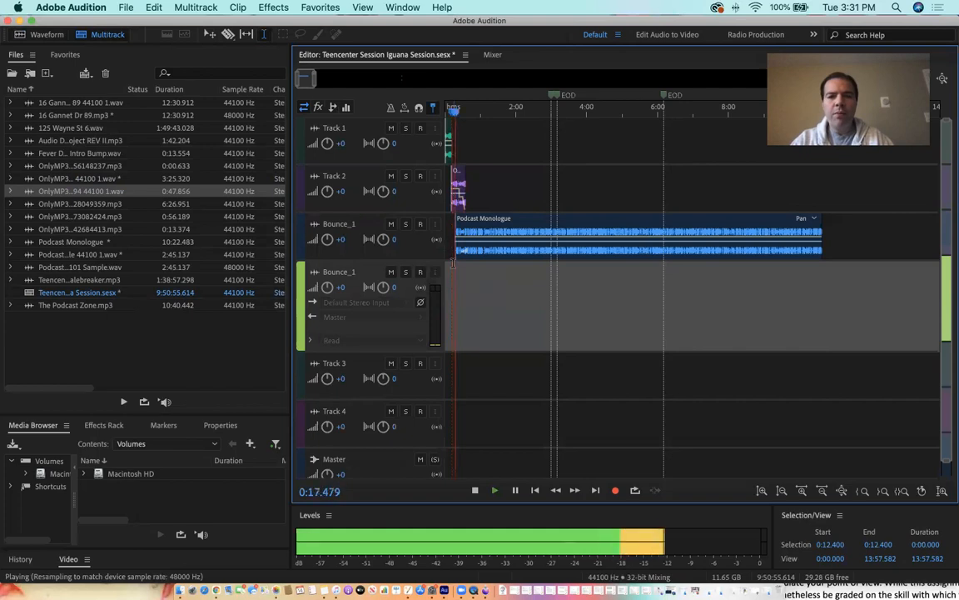
key("space")
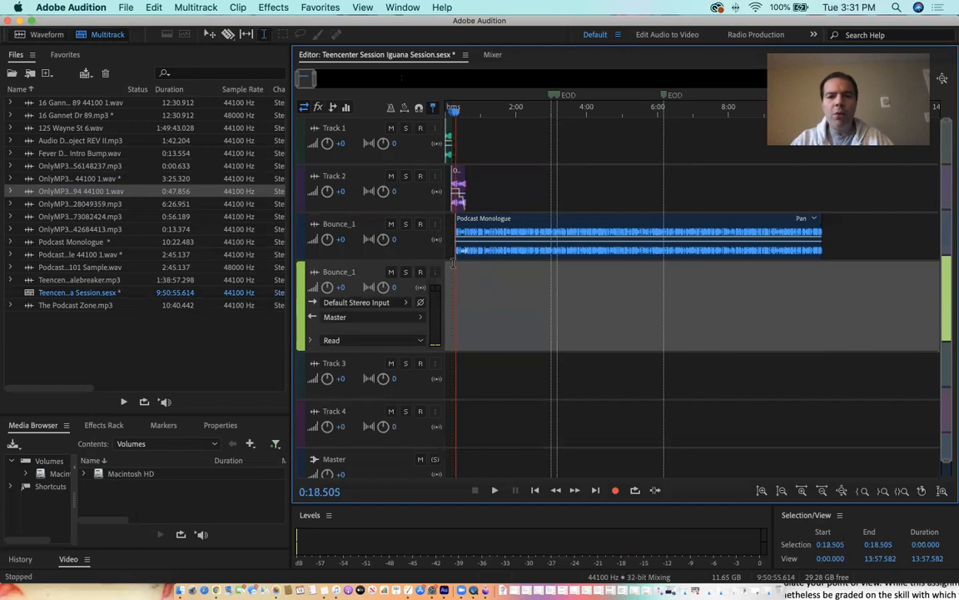
scroll(453, 258, "up", 4)
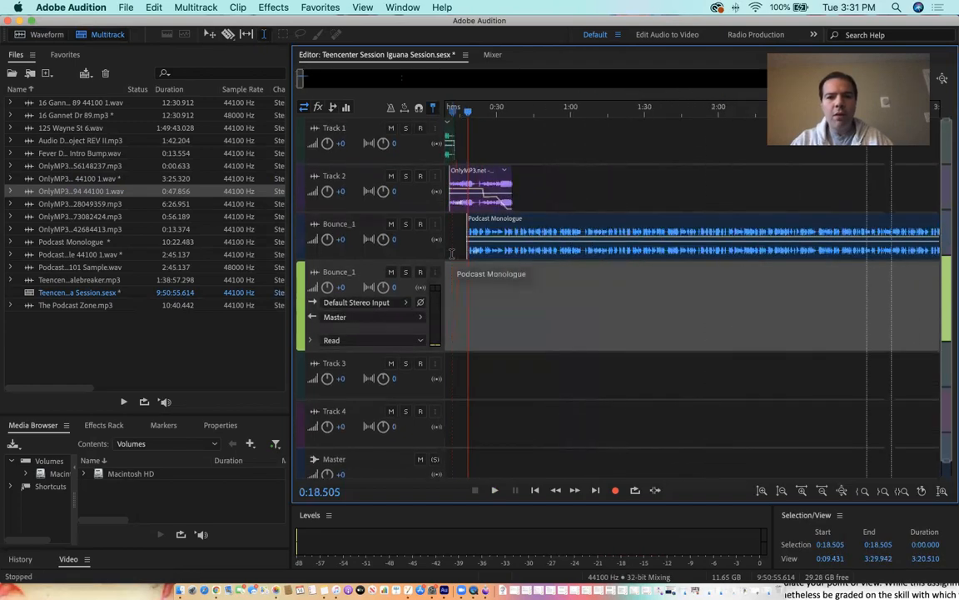
scroll(453, 254, "up", 3)
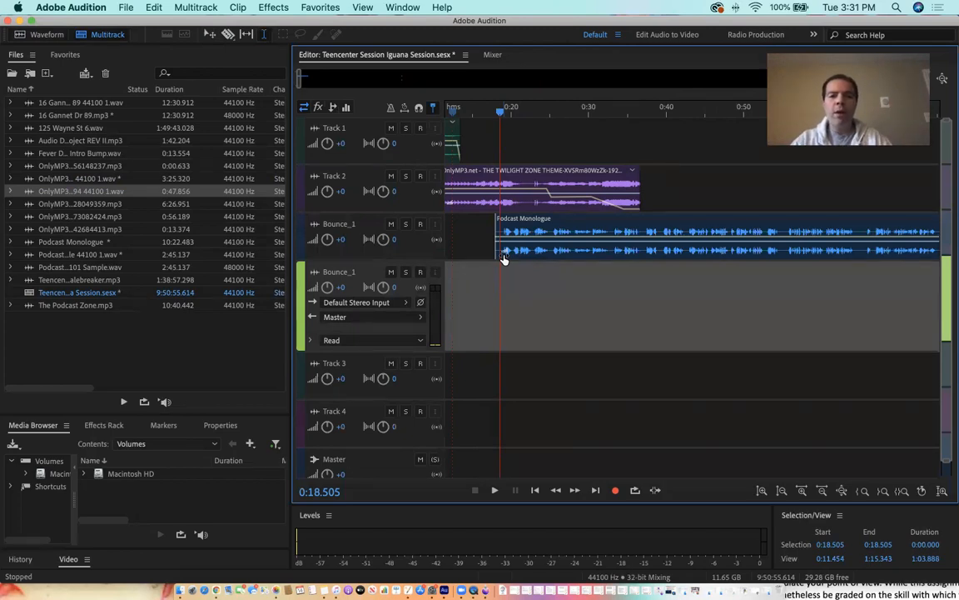
key("space")
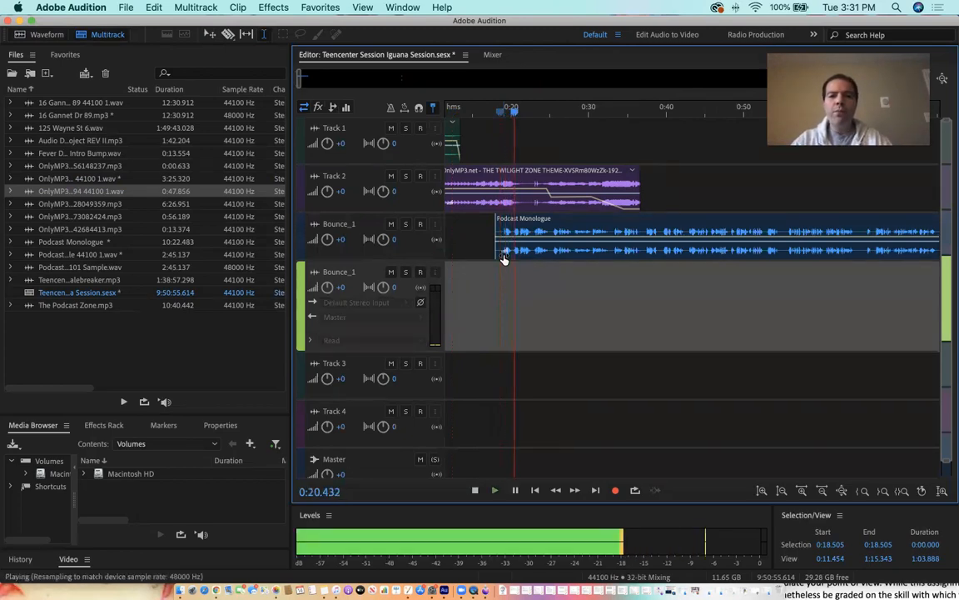
key("space")
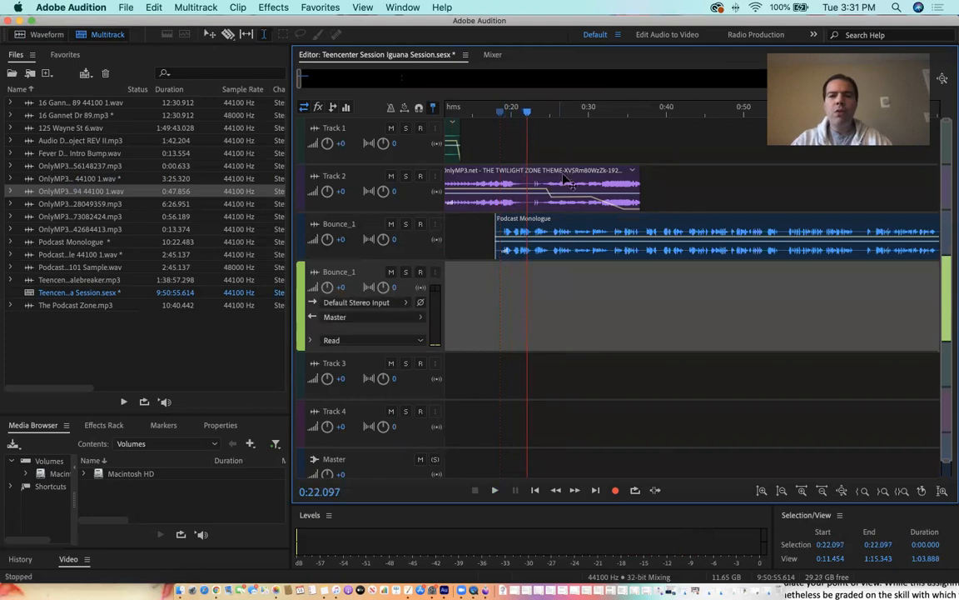
left_click(554, 194)
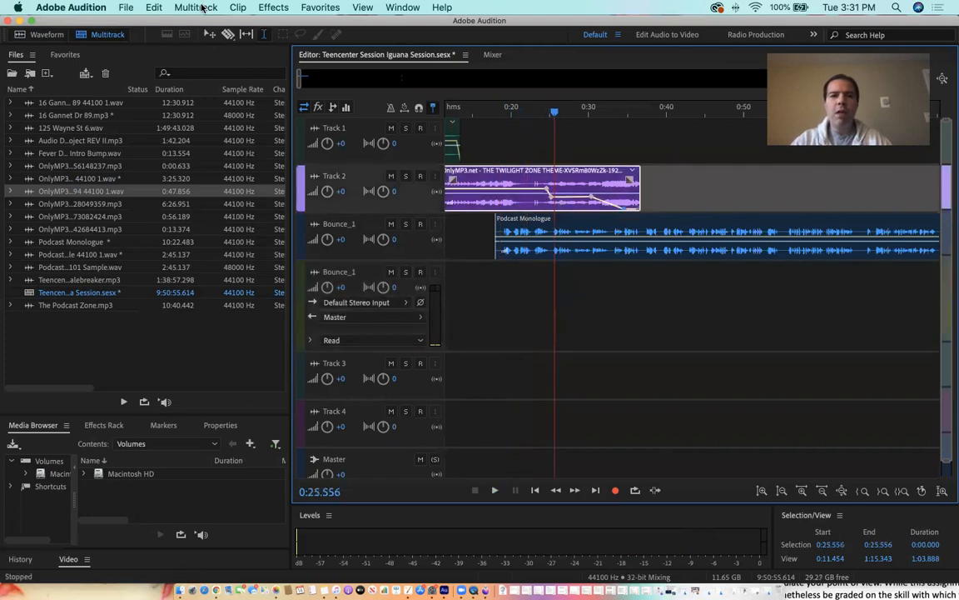
left_click(272, 7)
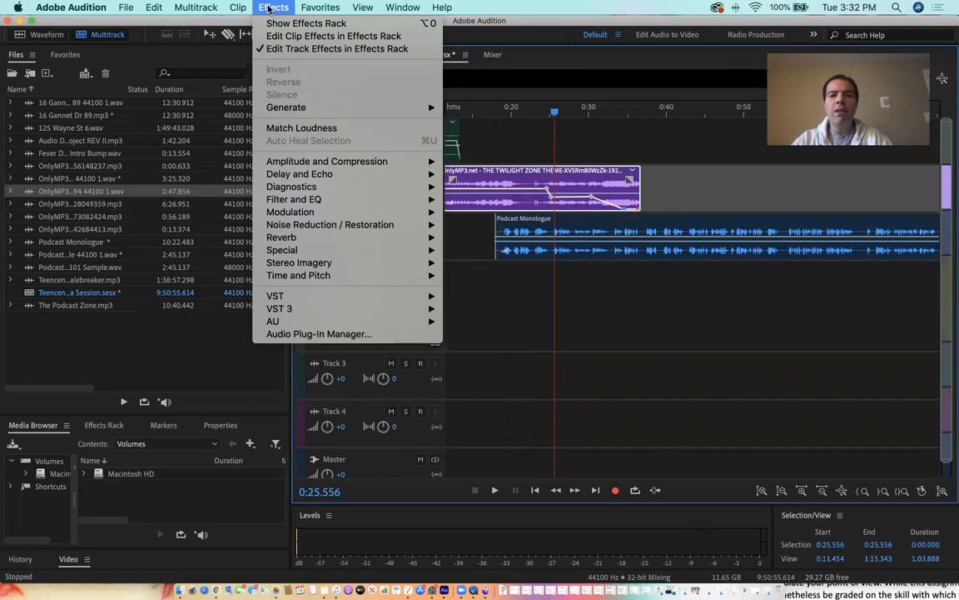
left_click(470, 298)
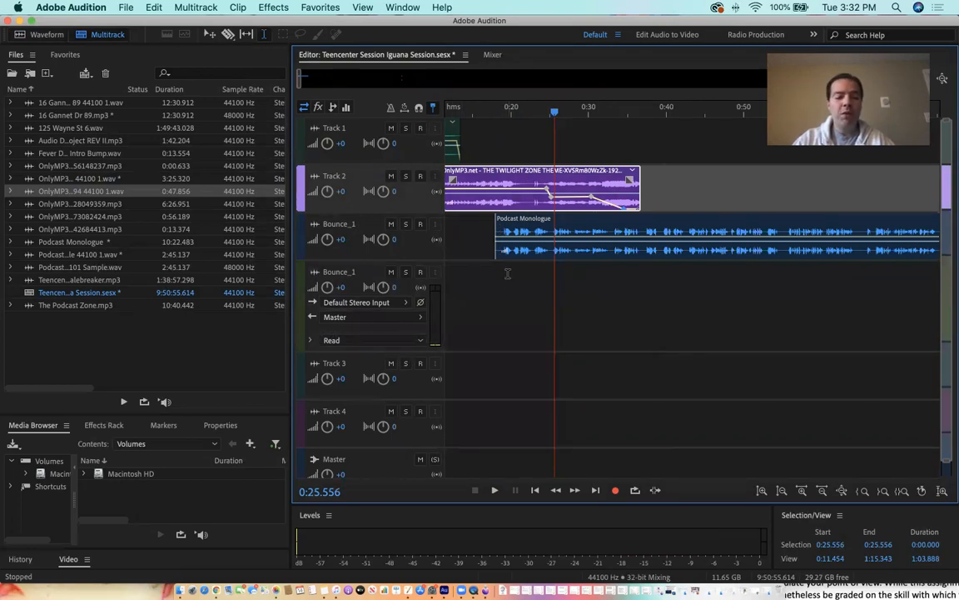
scroll(520, 302, "down", 3)
scroll(520, 301, "down", 1)
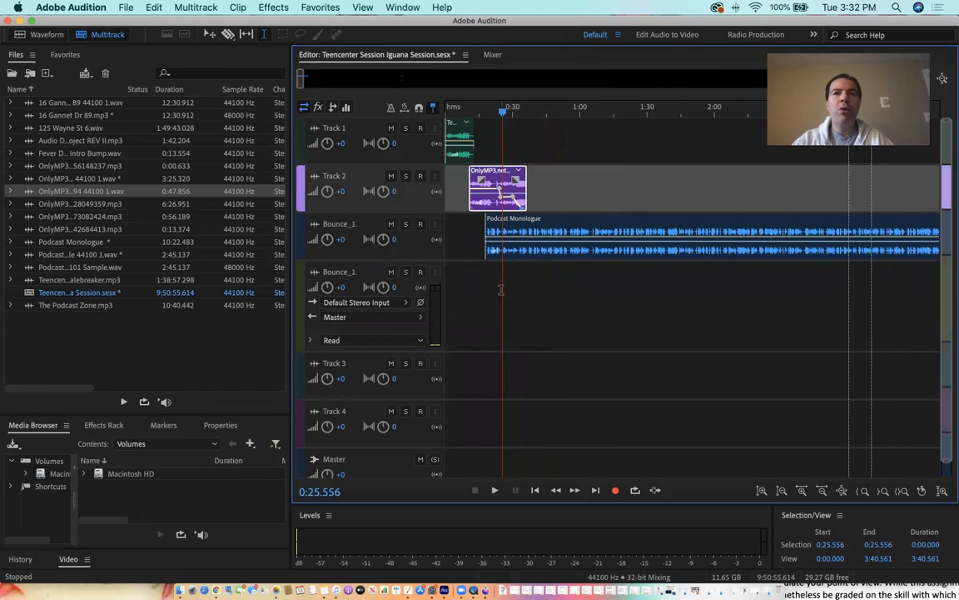
left_click(122, 8)
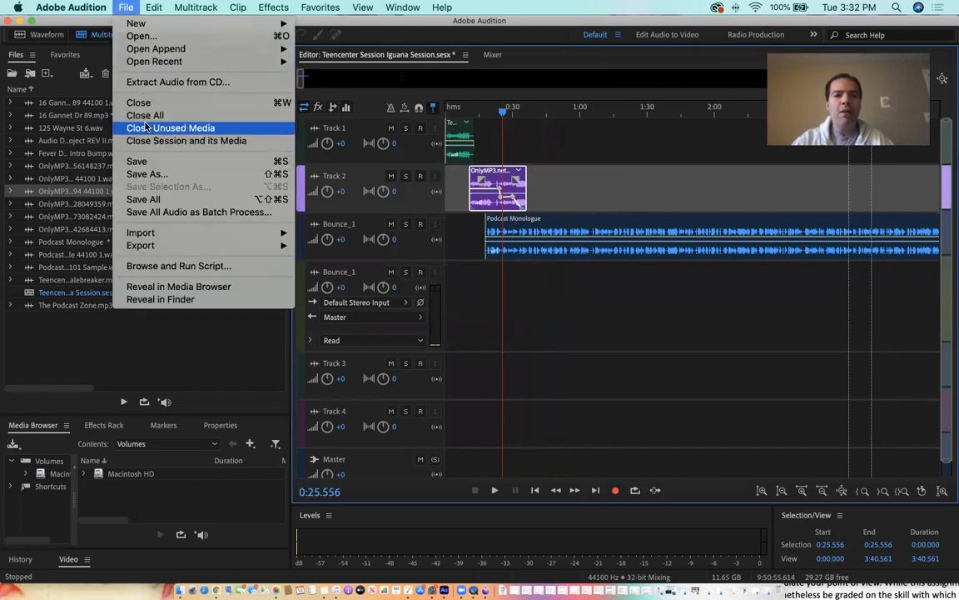
left_click(527, 293)
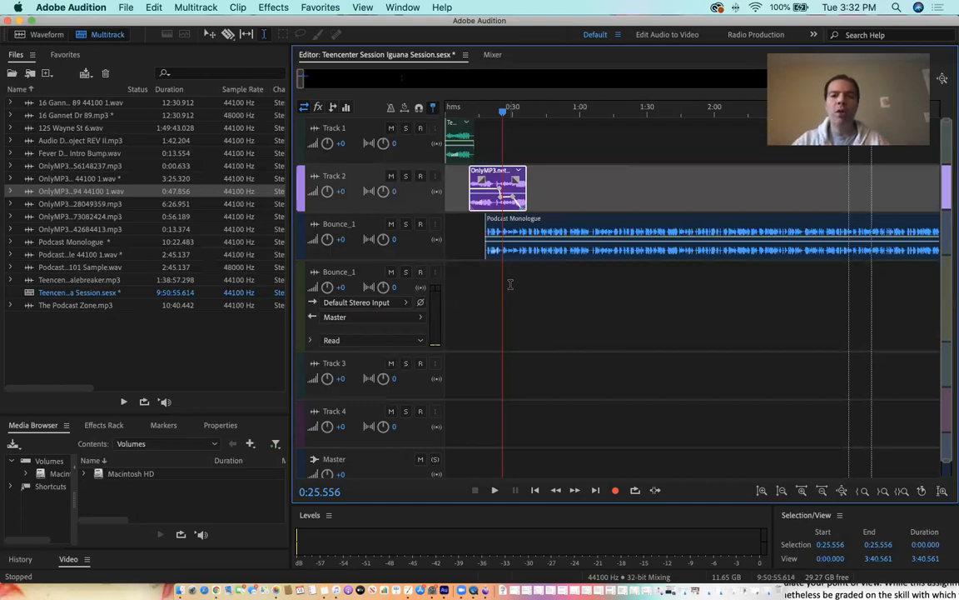
- Try muting and soloing Track 1, restoring normal playback of all tracks
left_click(394, 133)
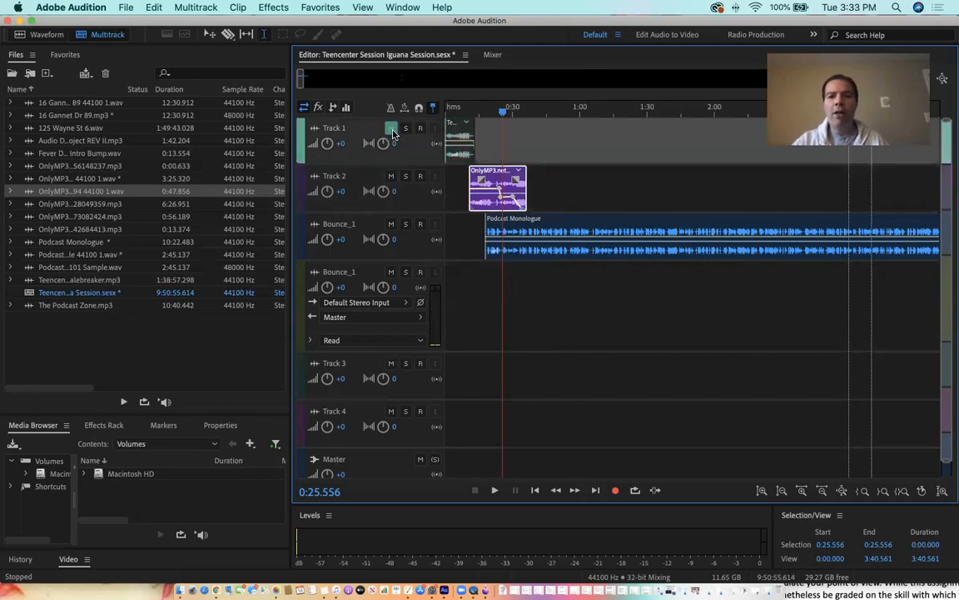
left_click(405, 130)
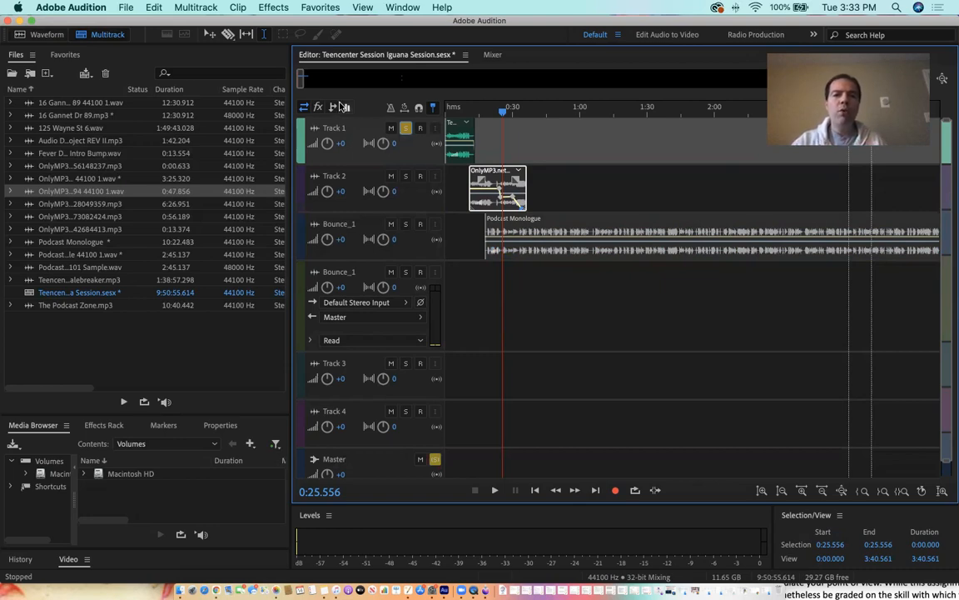
left_click(406, 128)
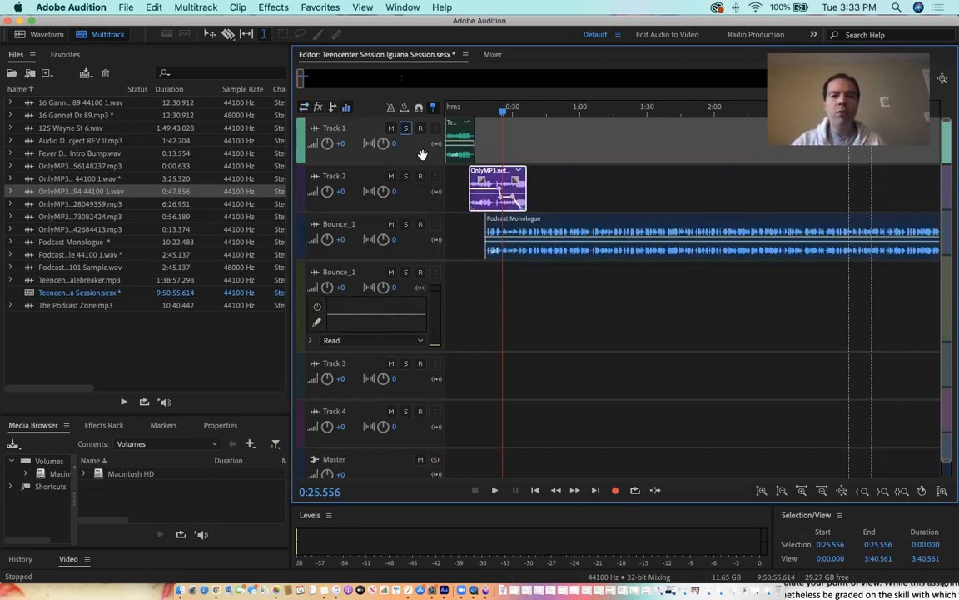
- Try splitting the Podcast Monologue clip at about 0:42 and shifting its second part to start at about 0:58, and undo both edits
key("r")
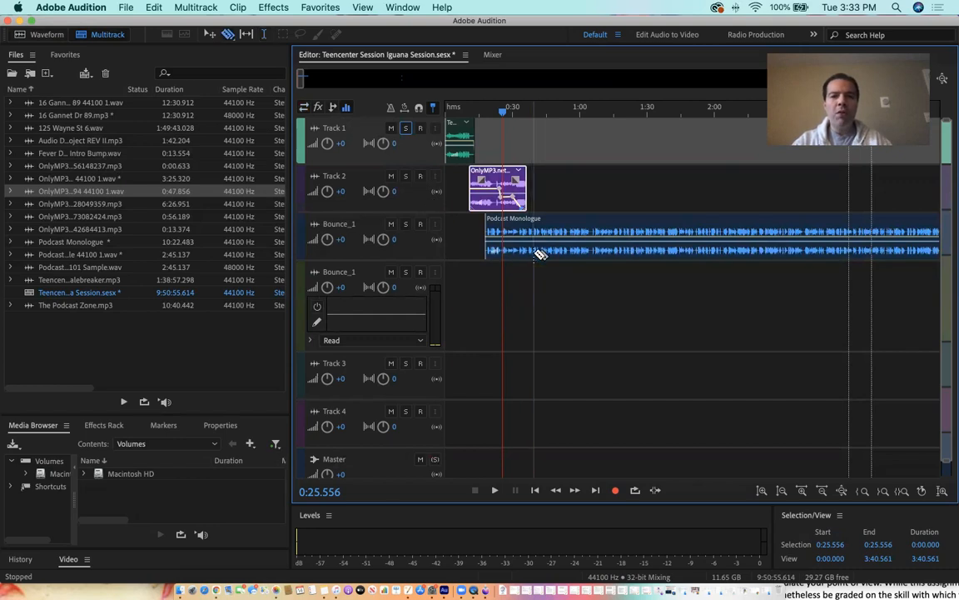
left_click(541, 251)
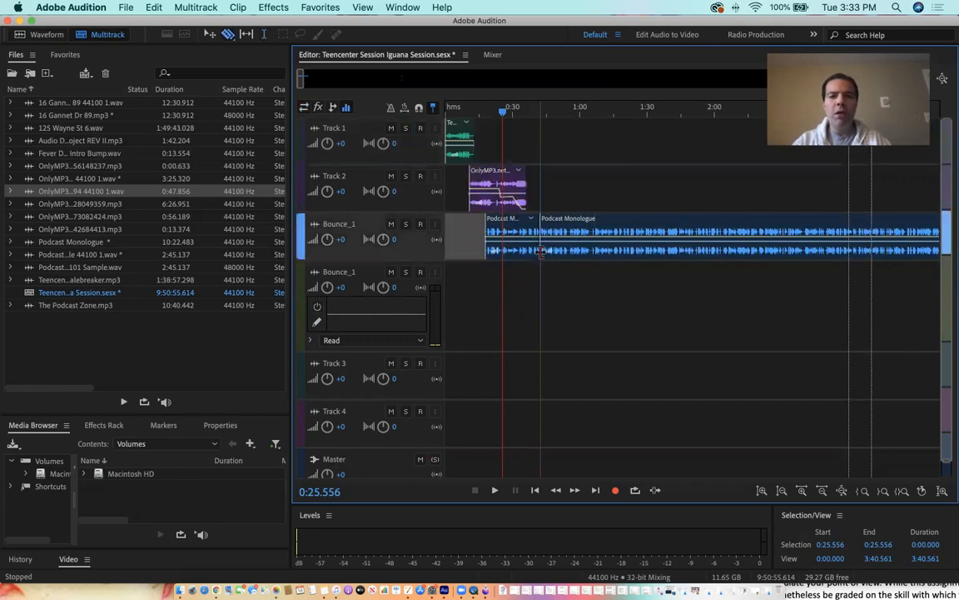
key("v")
left_click_drag(549, 235, 583, 233)
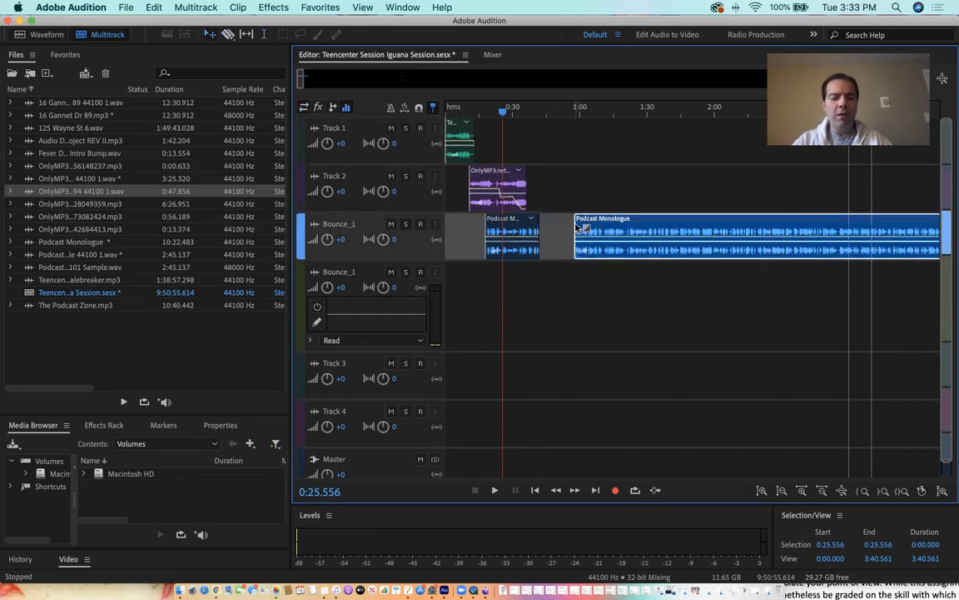
key("super+z")
key("super+z")
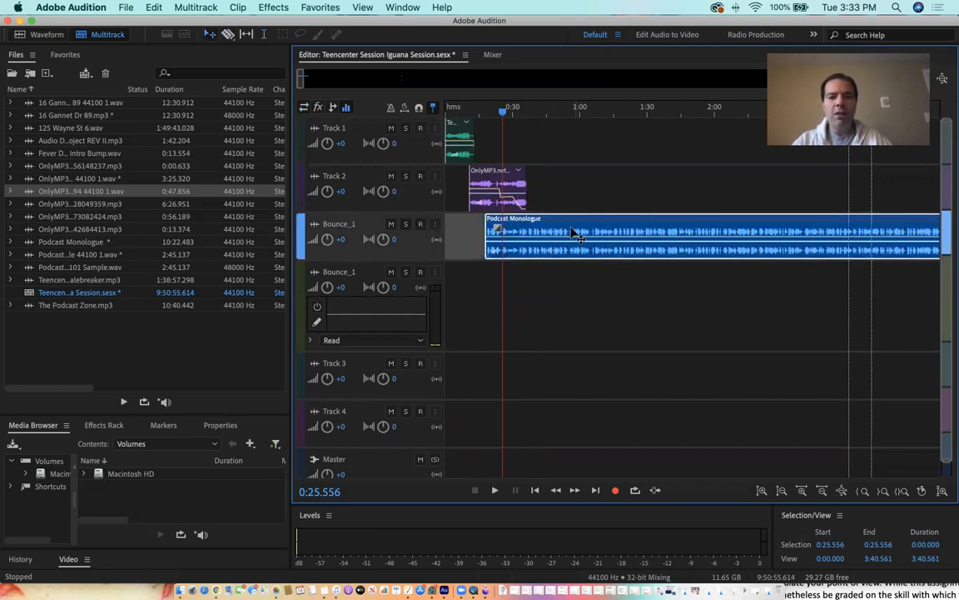